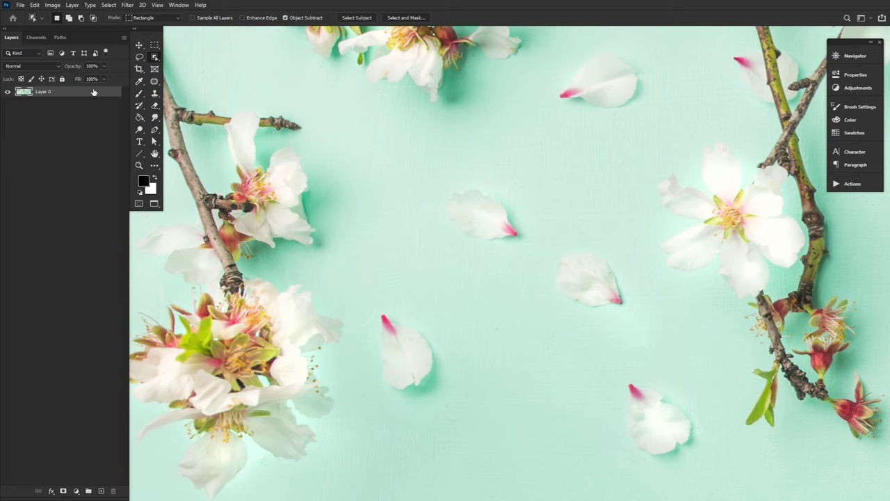
Mask the lower petal out of its mint background, load the mask as a selection, and frame a crop around it.
drag(379, 315, 437, 379)
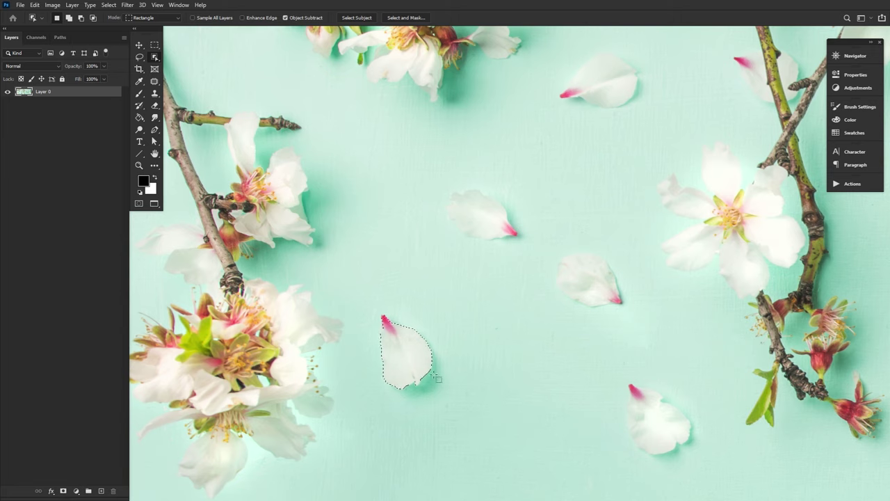
click(63, 491)
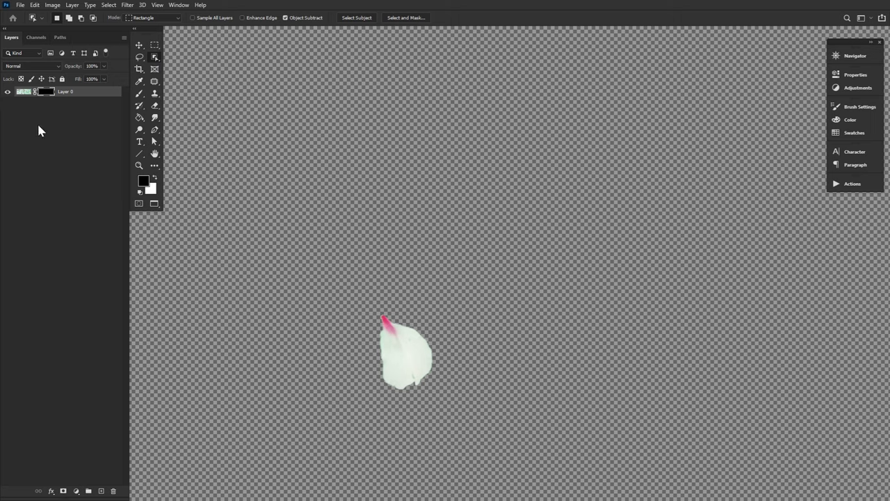
ctrl+click(47, 92)
click(139, 69)
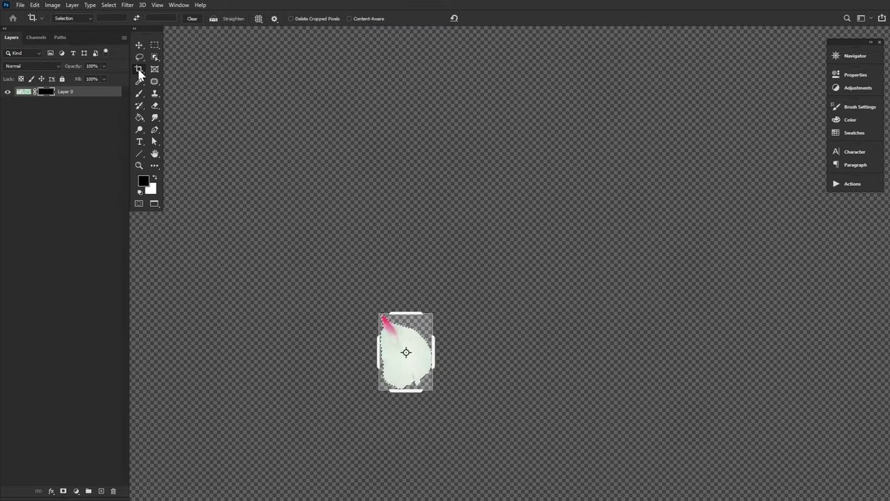
Crop the canvas to the petal and add a white Solid Color fill layer below Layer 0.
key(Return)
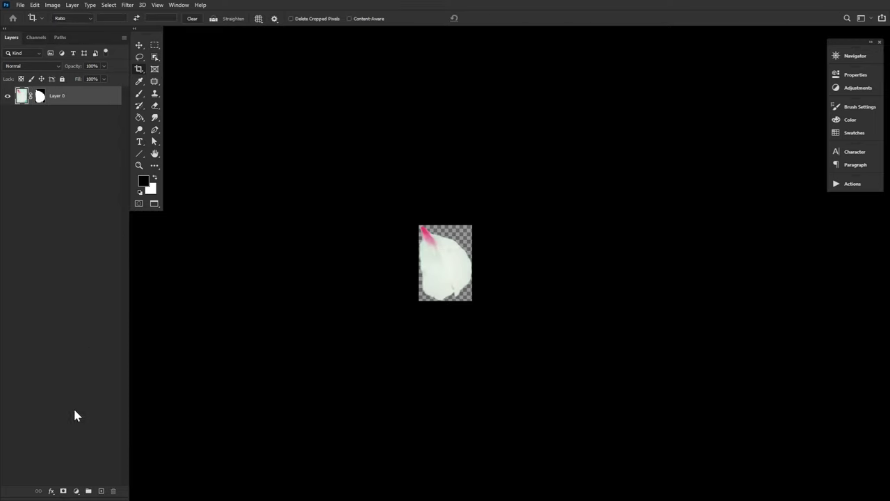
click(76, 490)
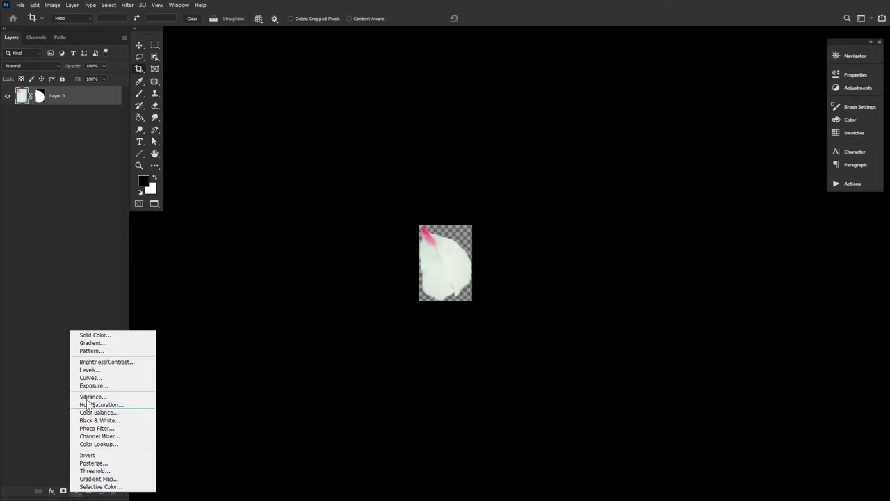
click(94, 335)
drag(387, 300, 354, 187)
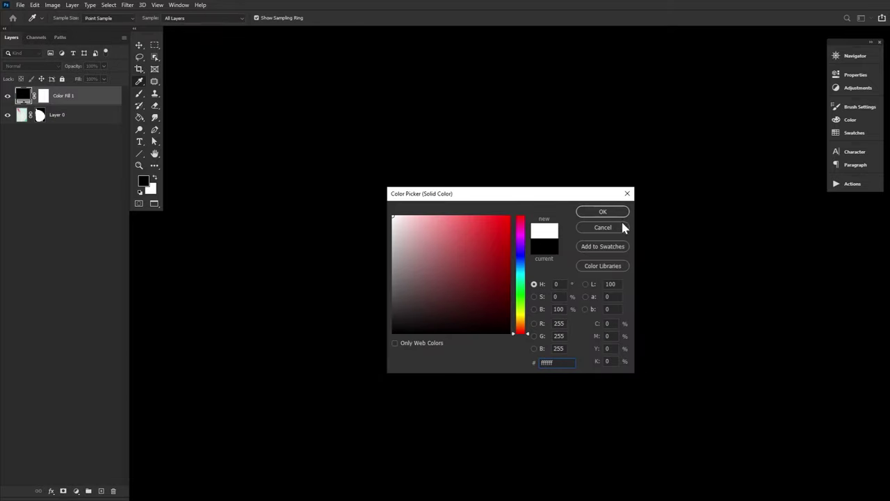
click(601, 212)
drag(82, 95, 77, 121)
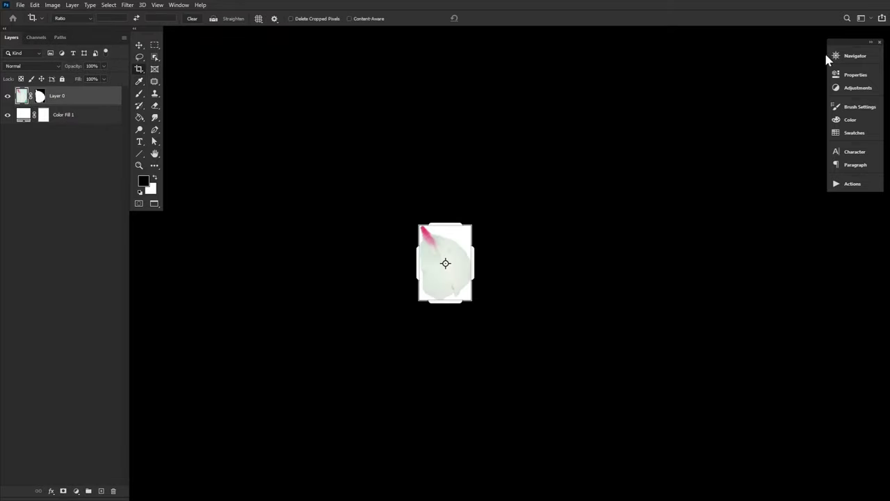
Add a reversed Gradient Map clipped to Layer 0 so the petal turns black.
click(862, 89)
click(727, 117)
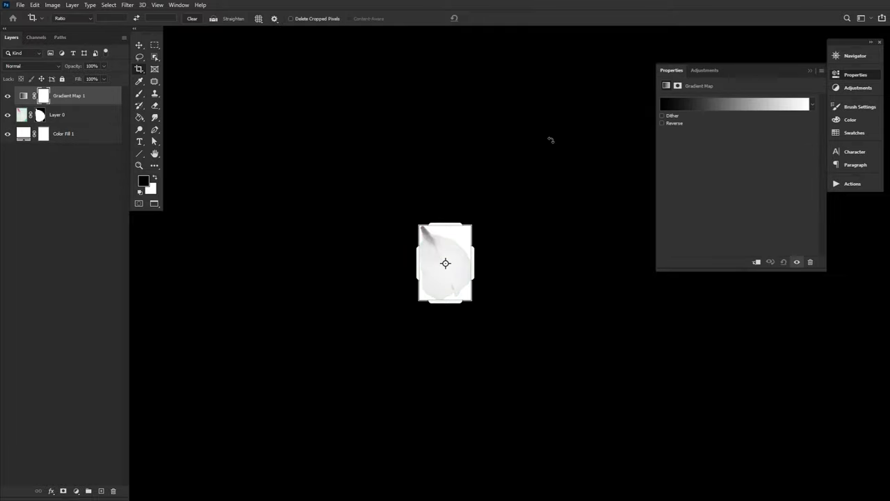
click(673, 124)
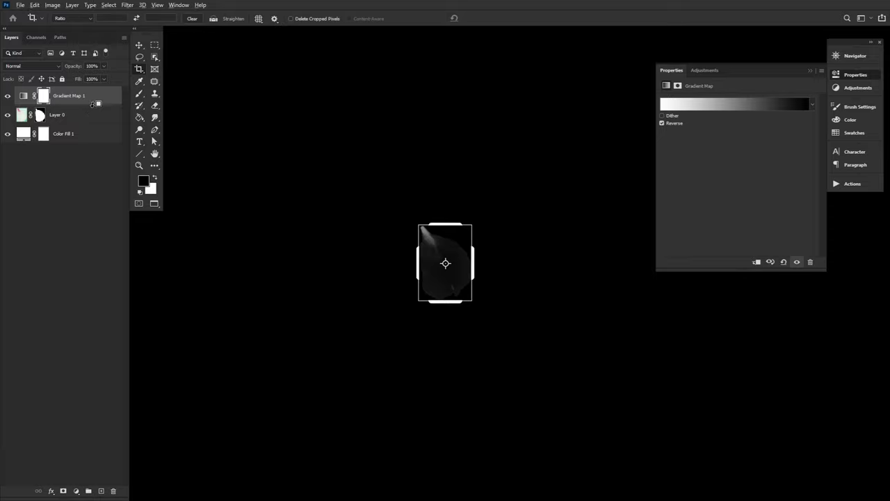
alt+click(93, 104)
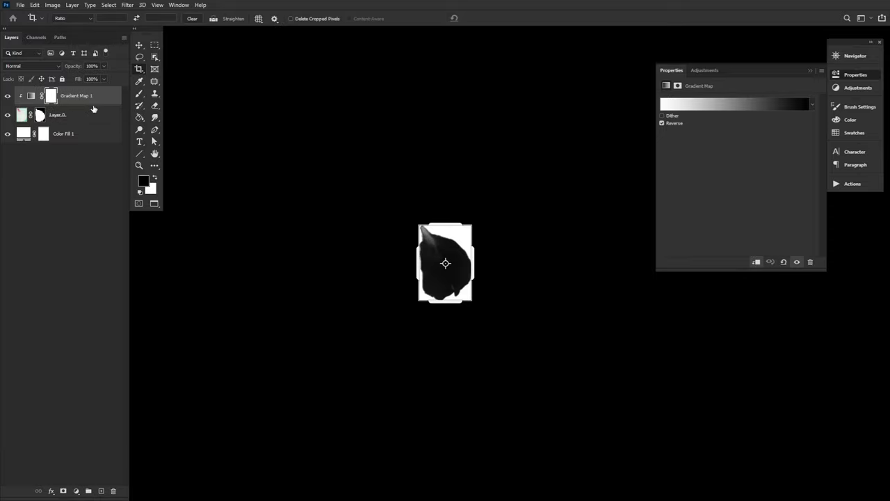
right_click(104, 99)
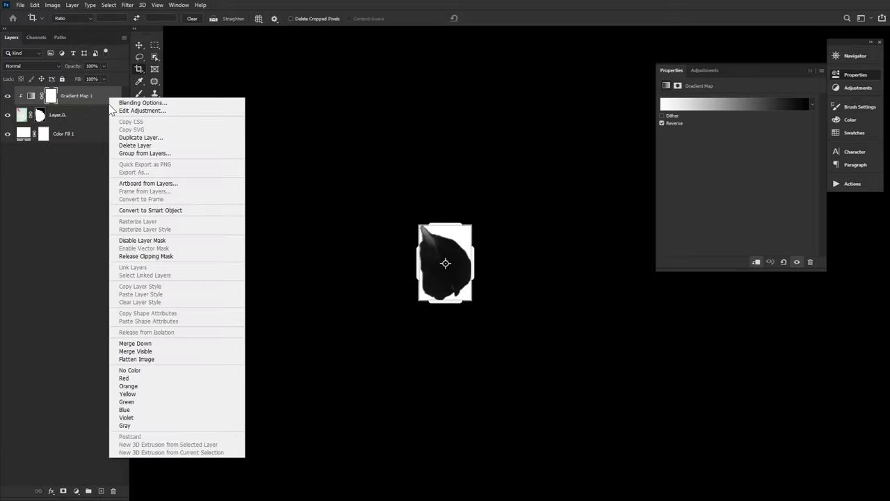
Flatten the image and define the black petal silhouette as a 164 px brush preset.
click(144, 360)
click(35, 5)
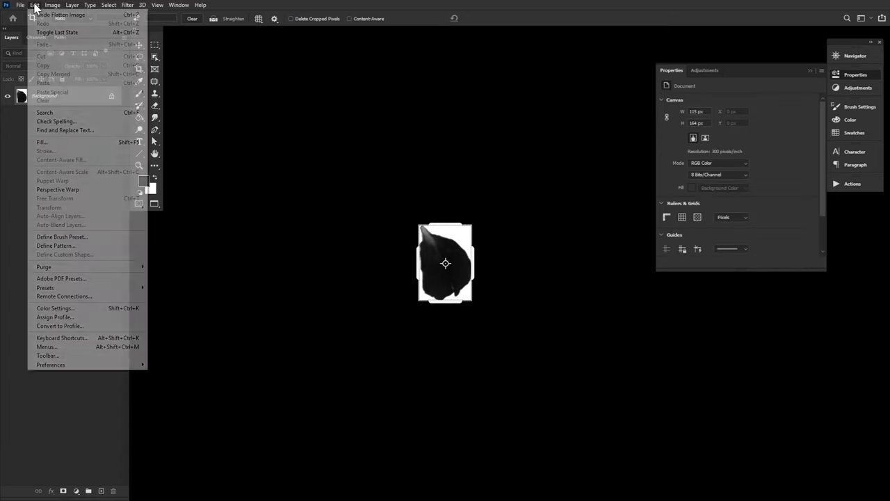
click(78, 238)
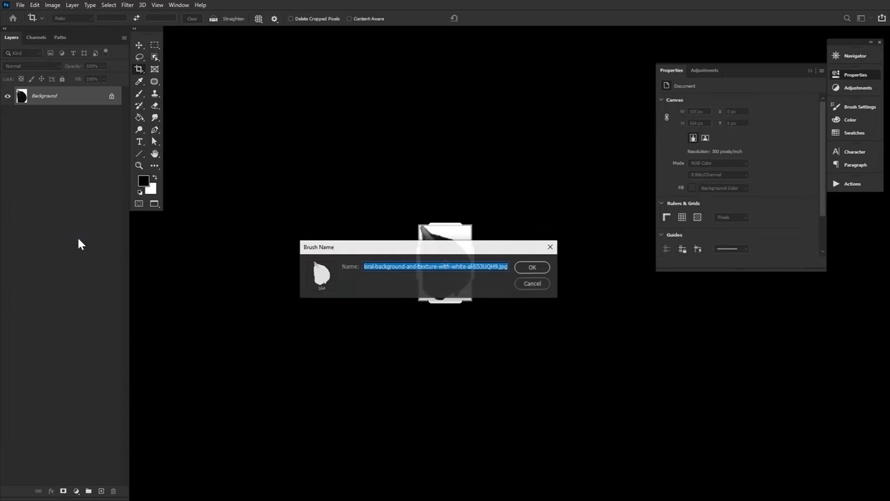
click(533, 267)
click(855, 107)
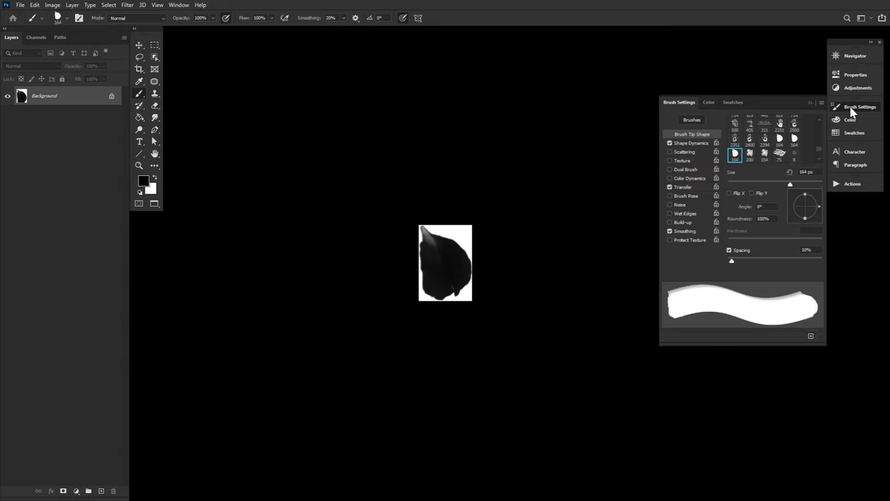
Set brush spacing to 1000%, with Size Jitter 53%, Angle Jitter 100% and Roundness Jitter 100%.
drag(727, 262, 823, 261)
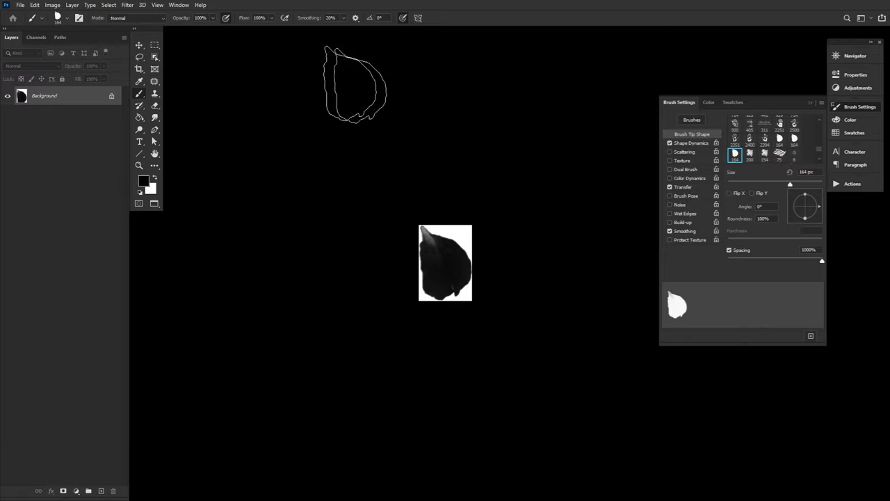
click(179, 5)
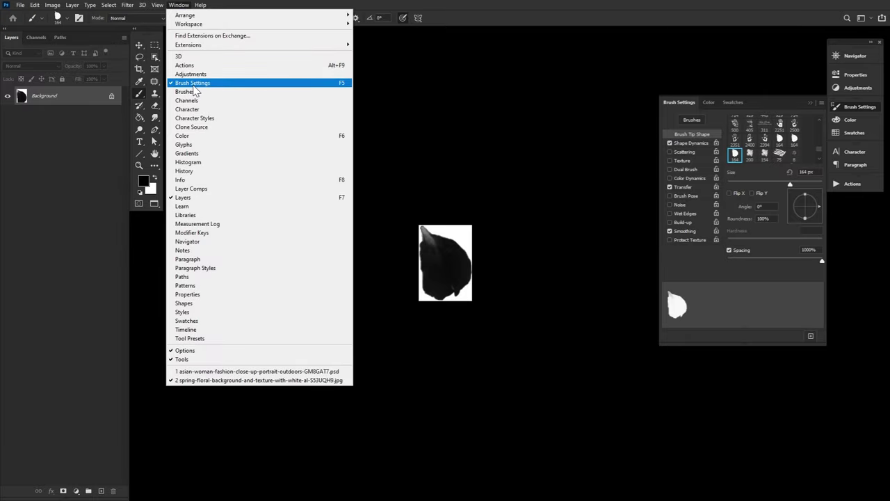
click(706, 144)
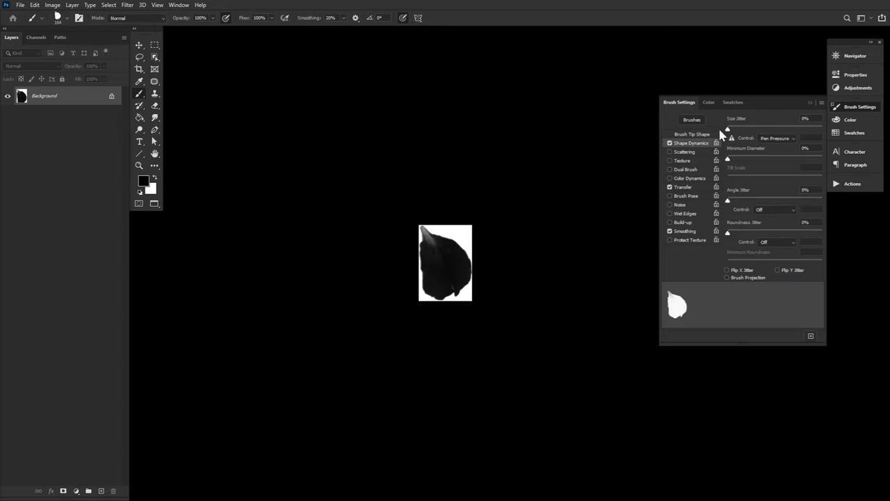
mouse_move(727, 129)
mouse_down()
mouse_move(780, 129)
mouse_move(778, 137)
mouse_up()
drag(730, 201, 842, 205)
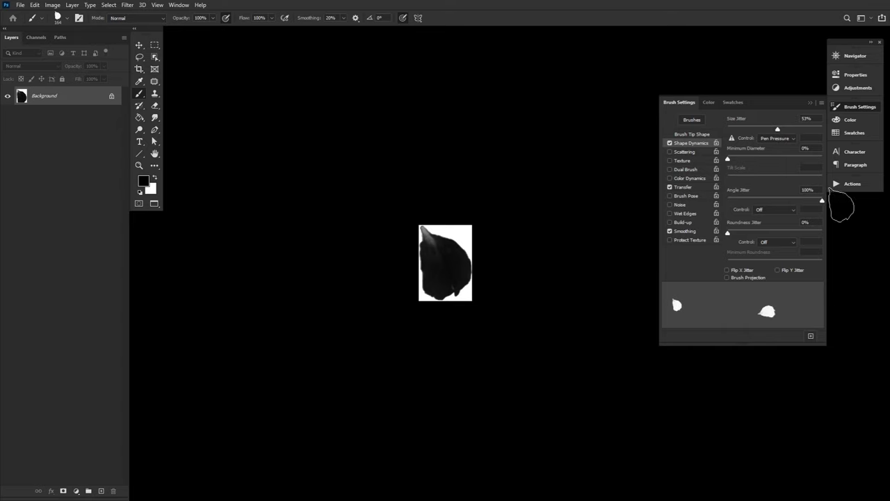
drag(729, 236, 832, 234)
Enable Scattering at 941% with count 3, and turn on Color Dynamics.
click(684, 153)
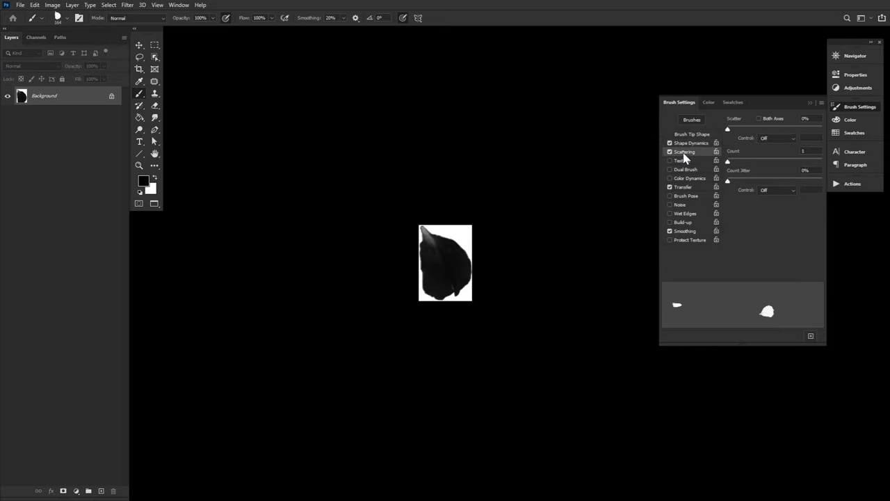
mouse_move(728, 131)
mouse_down()
mouse_move(821, 133)
mouse_move(722, 132)
mouse_move(766, 139)
mouse_up()
mouse_move(728, 161)
mouse_down()
mouse_move(827, 169)
mouse_move(726, 165)
mouse_up()
click(692, 178)
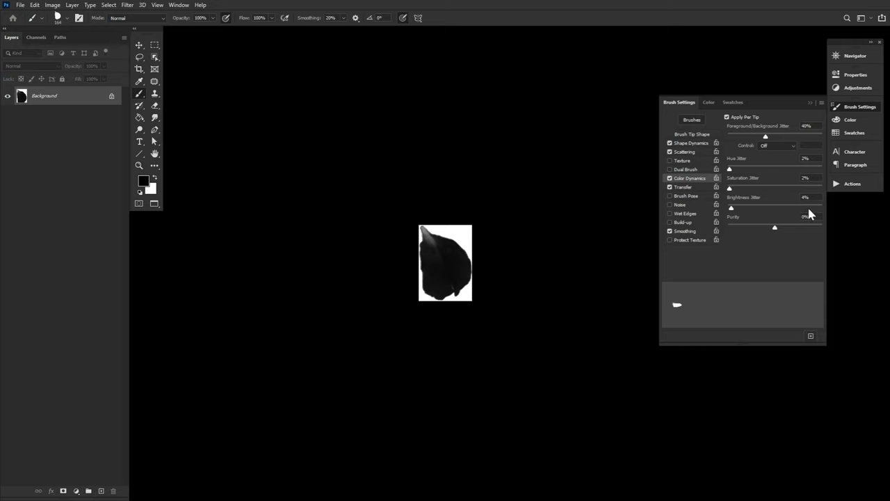
Save the configured brush as a new brush named 'petal'.
click(811, 337)
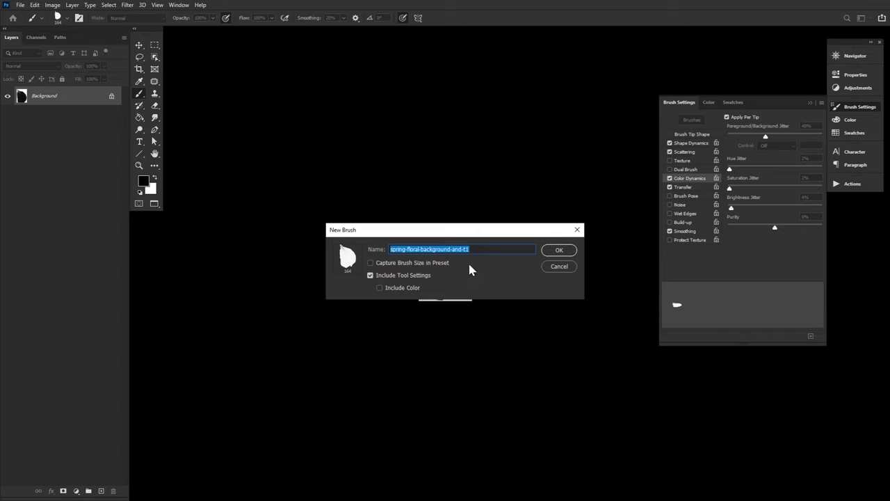
text(petal)
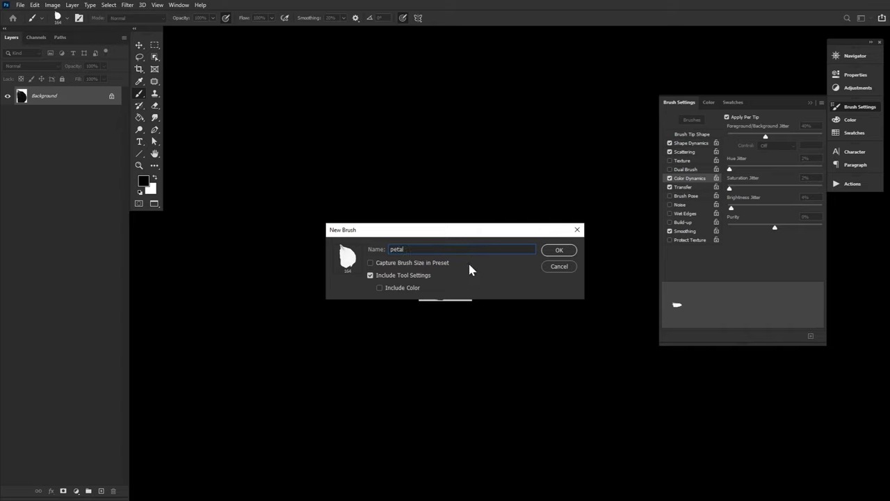
click(564, 252)
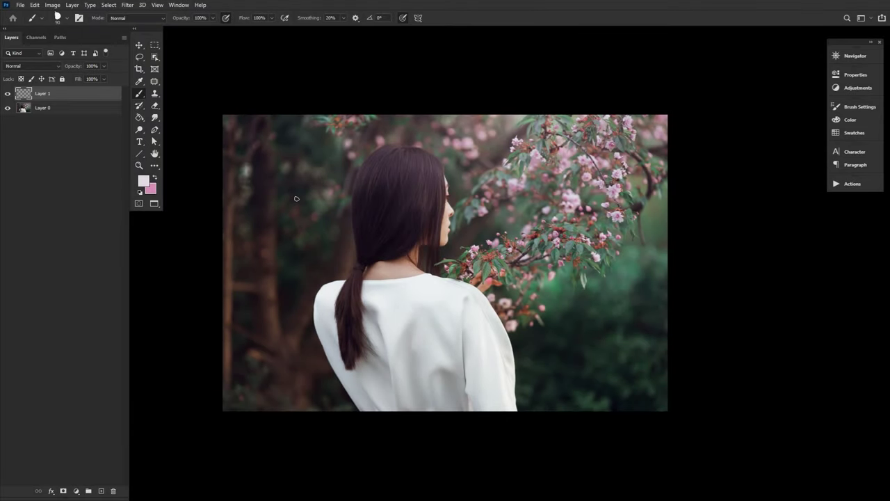
Rename Layer 1 to 'med. petals'.
double_click(41, 94)
text(med. petals)
key(Return)
Make light pink the foreground painting colour and switch to the Brush tool.
click(139, 82)
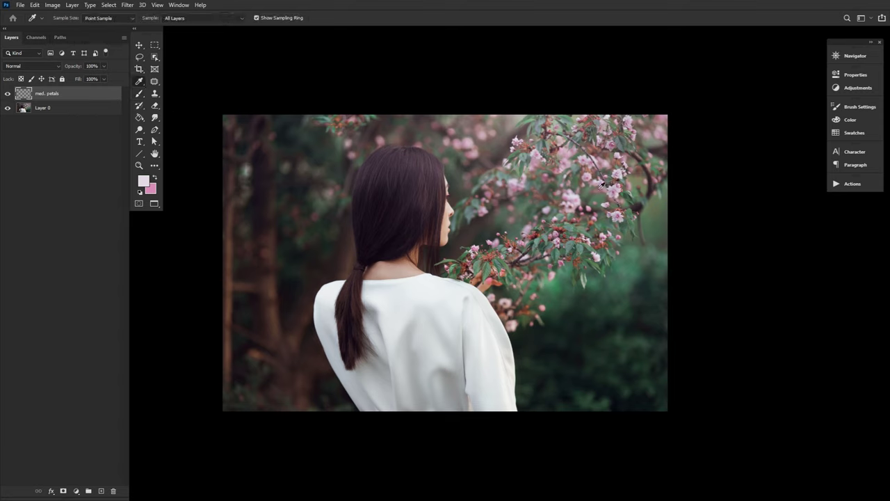
click(155, 176)
click(156, 178)
click(140, 94)
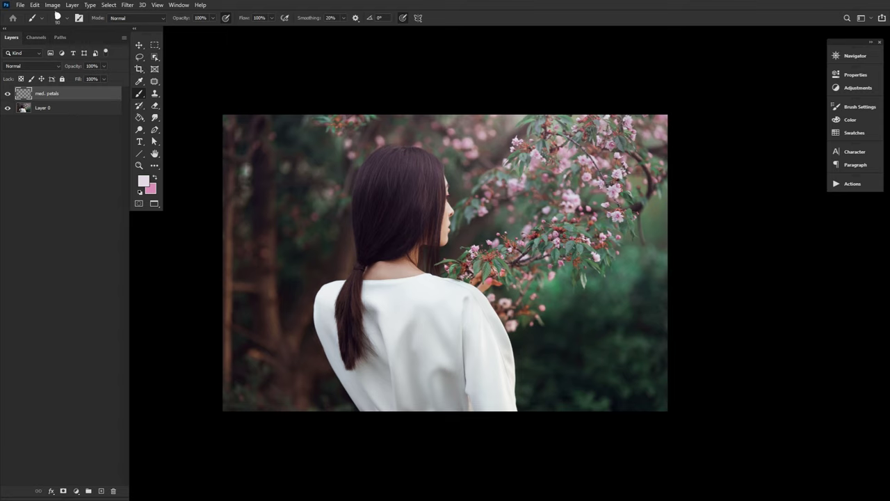
Paint small petals from the hair toward the trees, then erase one stray petal.
mouse_move(436, 222)
mouse_down()
mouse_move(356, 207)
mouse_move(246, 281)
mouse_up()
click(155, 106)
click(324, 249)
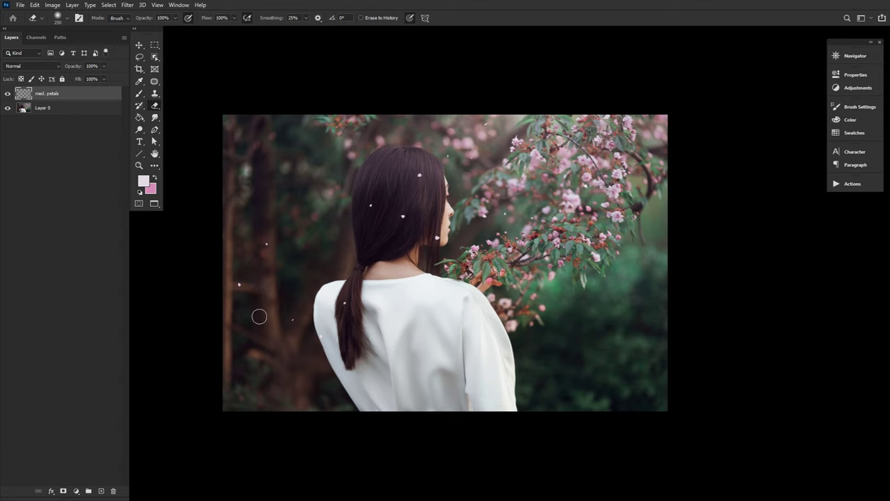
Soften the painted petals with a Gaussian Blur.
click(127, 5)
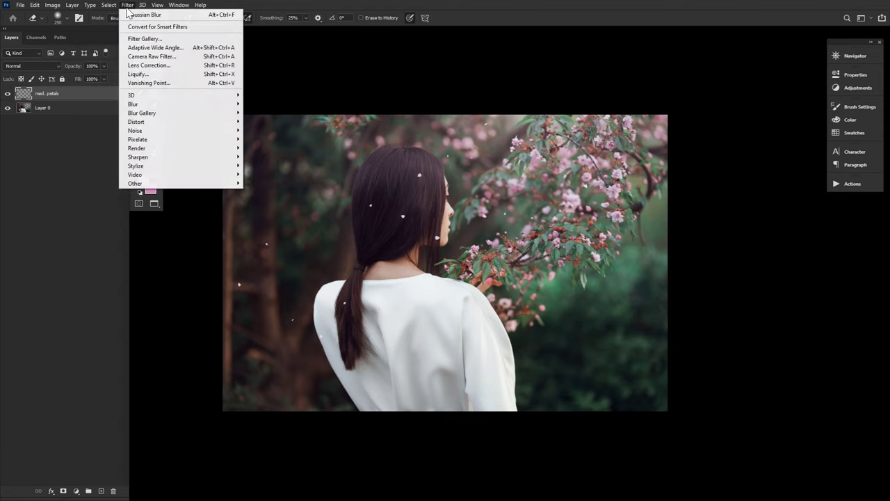
mouse_move(169, 104)
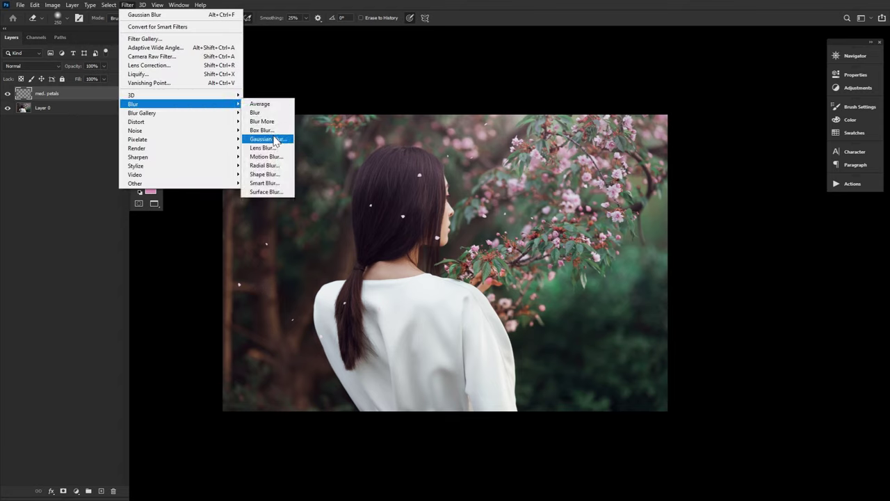
click(268, 138)
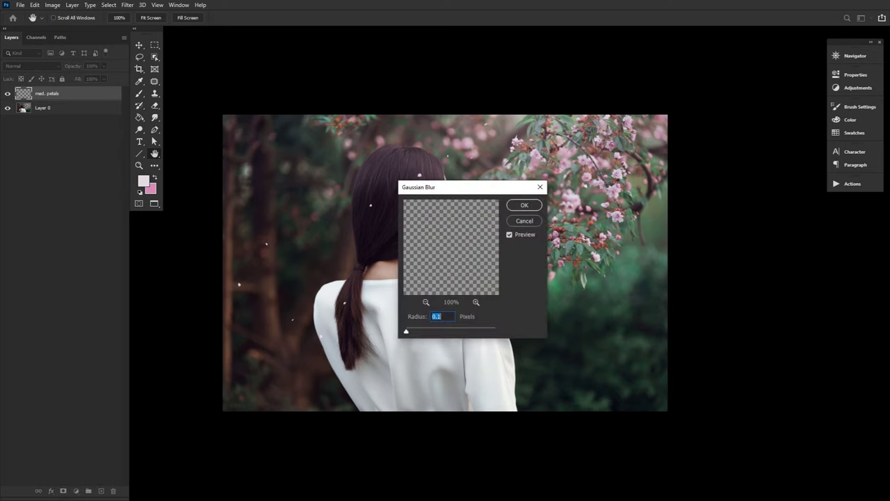
click(524, 205)
key(e)
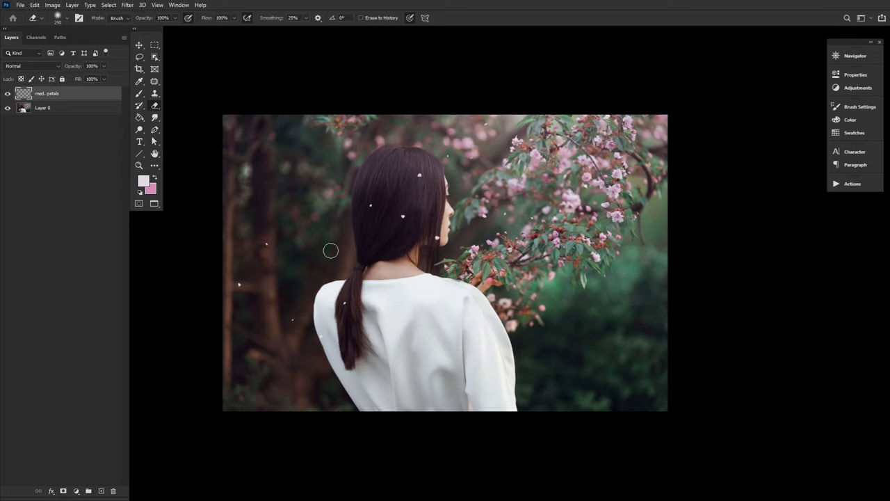
key(b)
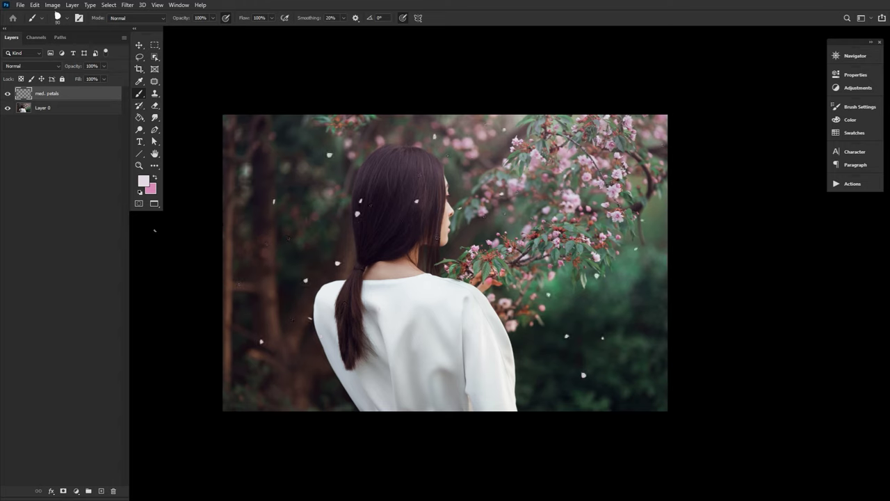
Create a new layer below med. petals and name it 'bg'.
click(69, 112)
key(ctrl+shift+alt+n)
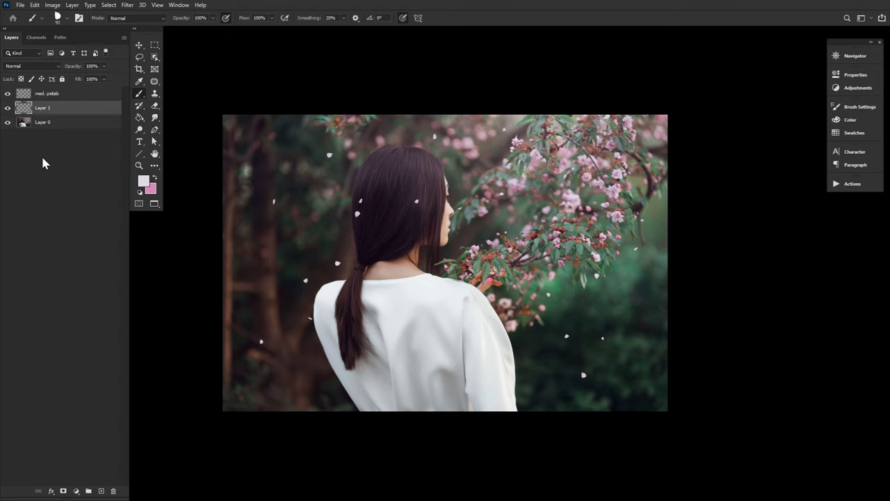
double_click(42, 108)
text(bg)
key(Return)
Blur the bg layer's petals with a 15.3-pixel Gaussian Blur.
click(127, 4)
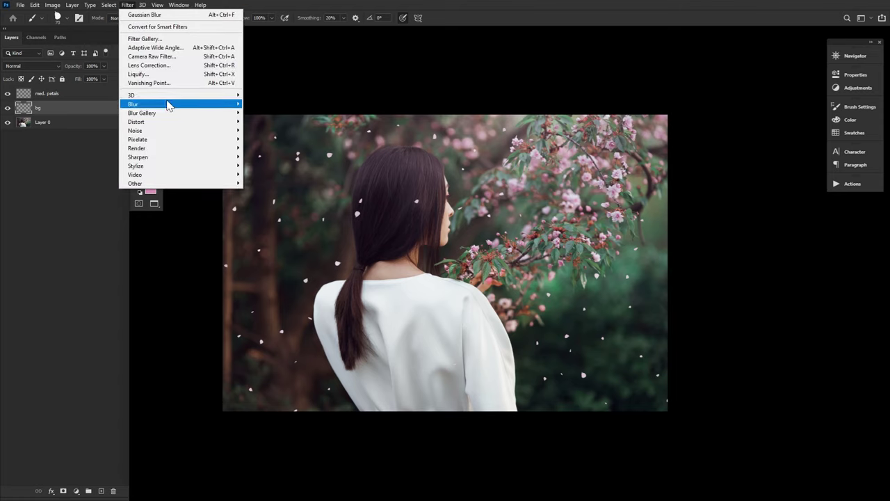
mouse_move(174, 103)
click(282, 139)
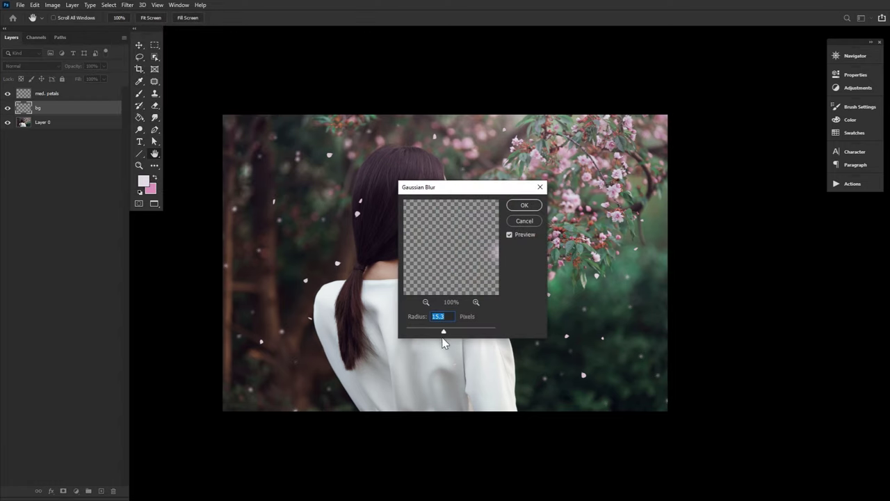
click(527, 205)
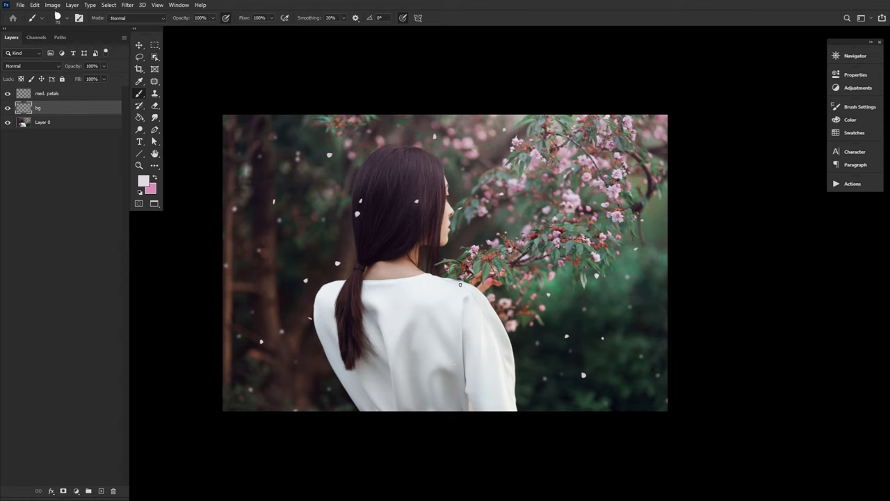
Lower the bg layer's opacity and toggle its visibility to compare.
drag(81, 67, 72, 66)
click(7, 108)
click(8, 108)
Add two layers above med. petals named 'extra large' and 'large'.
click(69, 94)
click(101, 491)
click(101, 490)
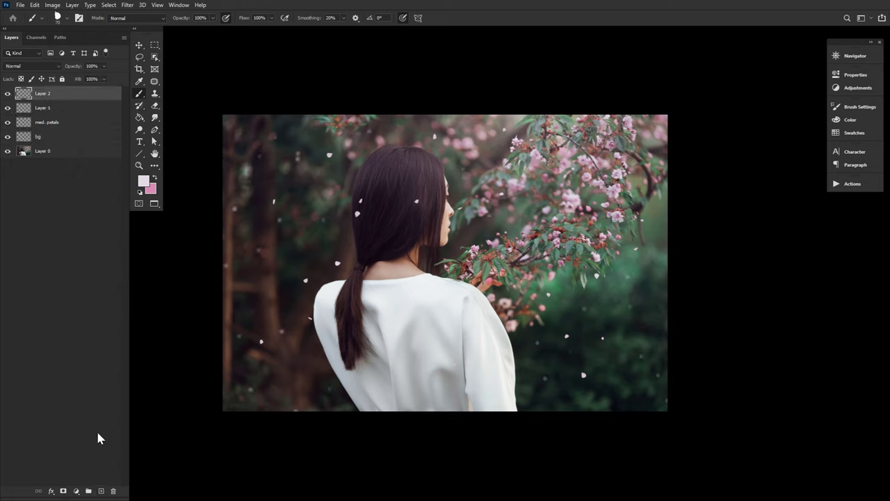
double_click(43, 93)
double_click(40, 109)
key(BackSpace)
text(lar)
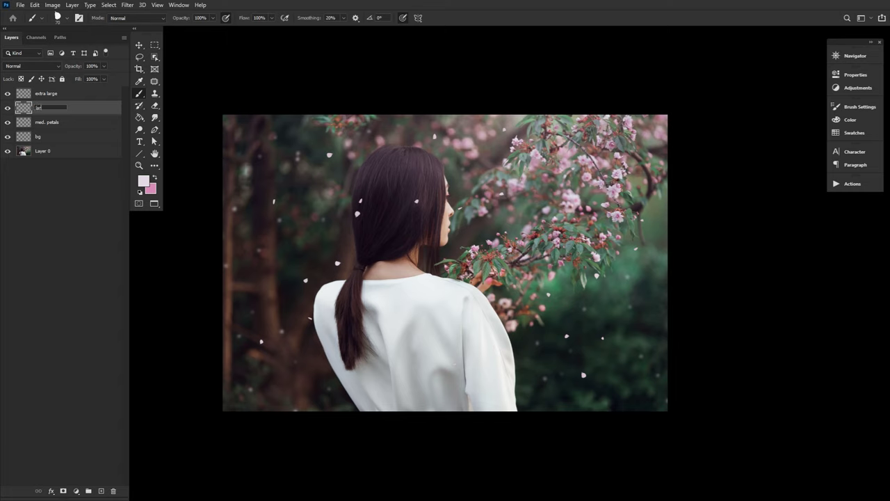
text(ge)
click(74, 95)
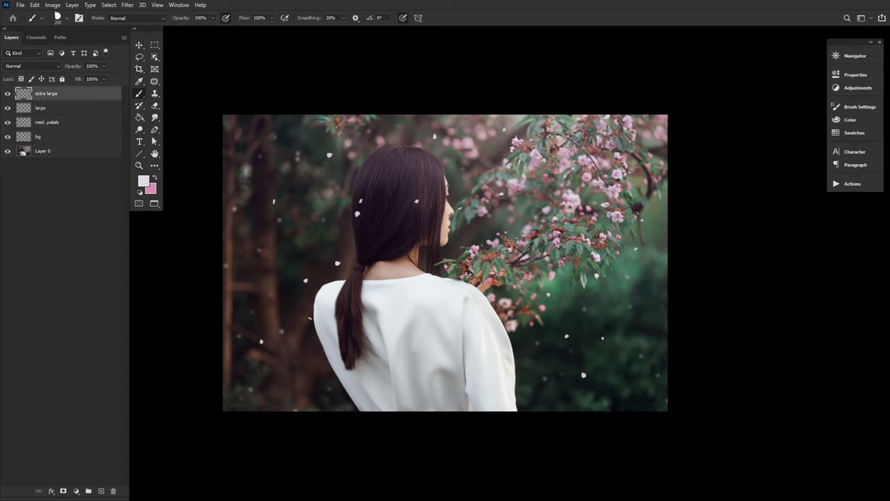
Enlarge the brush and stamp five big petals near the top-right and left edges.
key(bracketright)
key(bracketright)
key(bracketright)
key(bracketright)
click(573, 161)
click(656, 126)
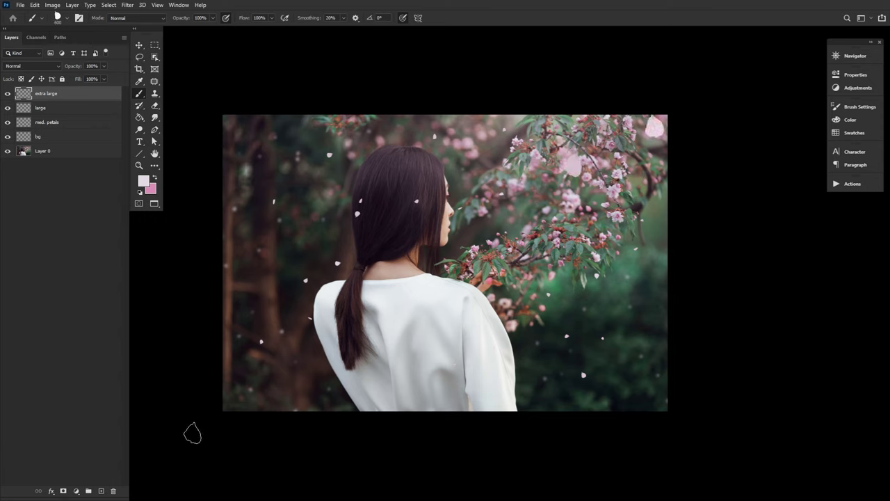
click(271, 377)
click(243, 398)
click(231, 343)
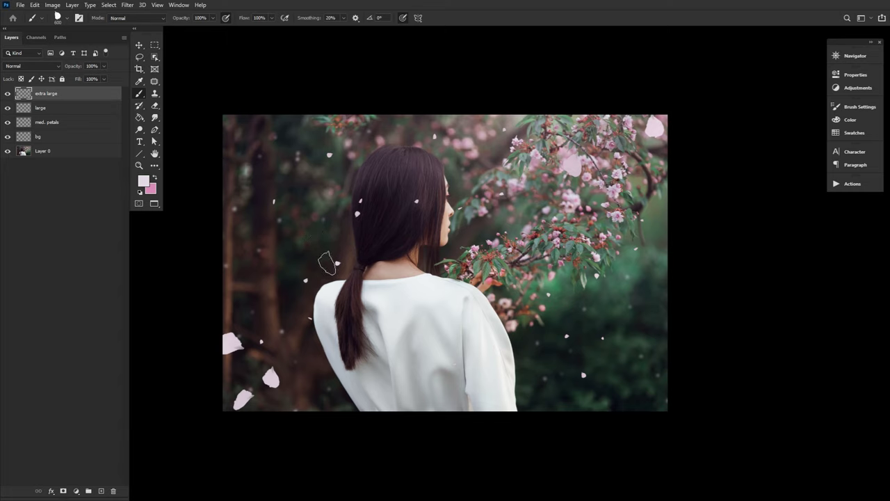
click(128, 5)
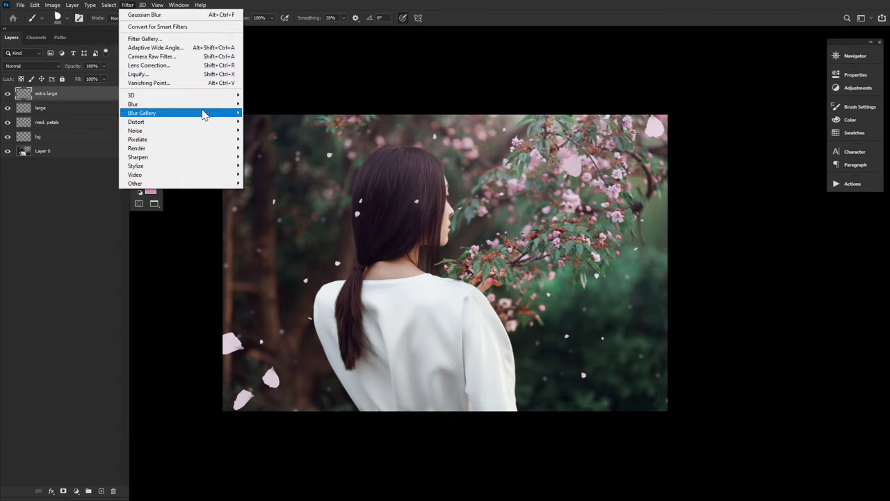
Soften the extra large petals with a 116 px Field Blur.
mouse_move(204, 114)
click(272, 114)
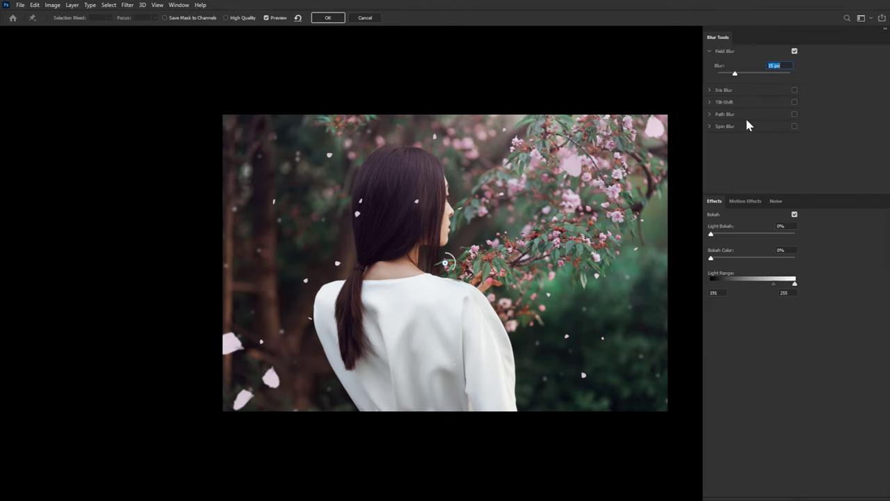
drag(741, 75, 760, 80)
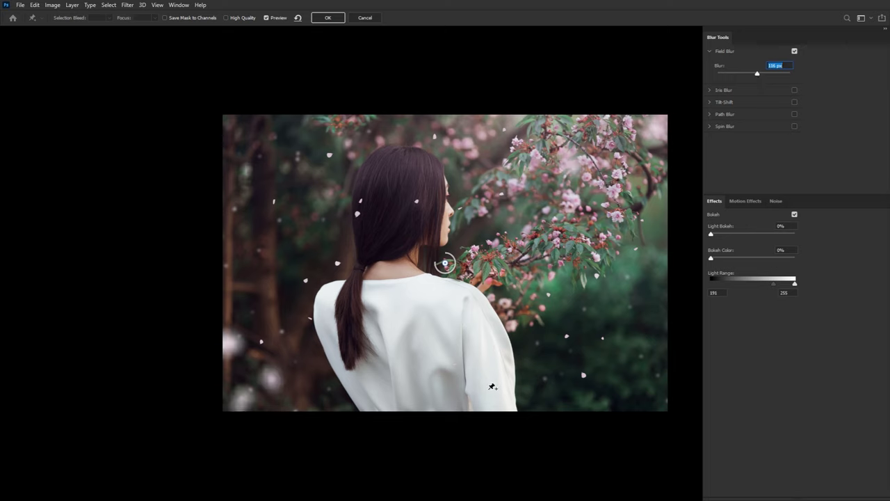
click(328, 18)
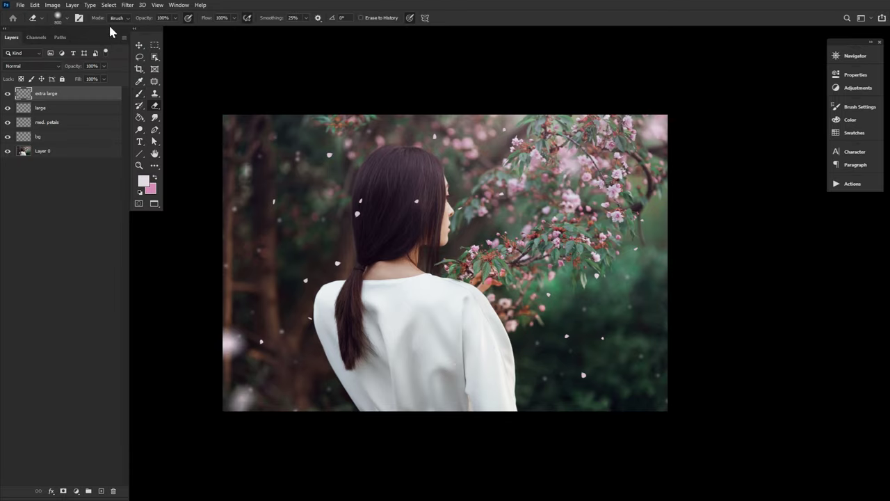
Switch to the large layer and preview a 186 px Field Blur on it.
key(alt+bracketleft)
key(bracketright)
key(bracketright)
key(bracketright)
click(127, 5)
click(258, 112)
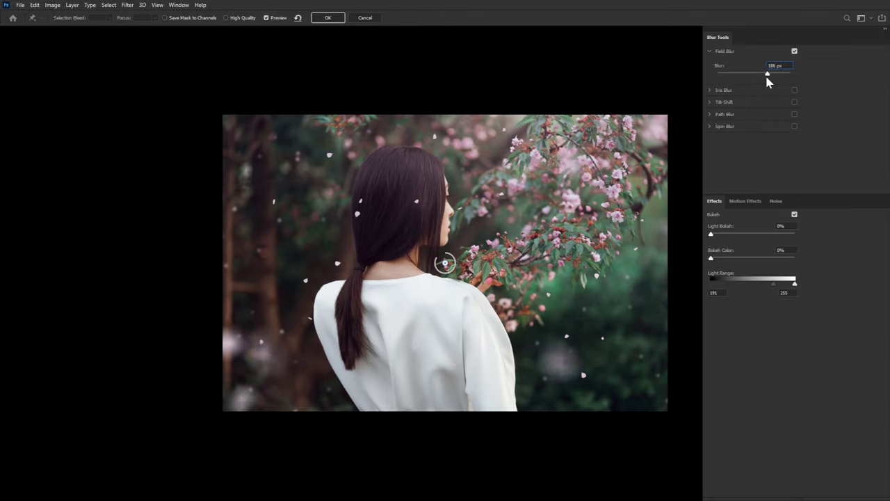